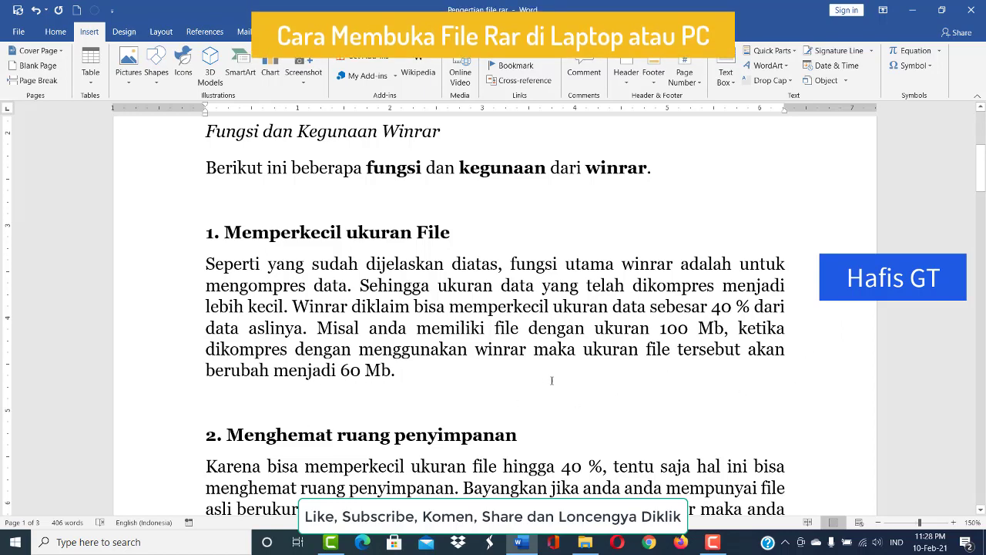
Read through the list of WinRAR functions and uses in the Pengertian file rar document, and return to its beginning
scroll(658, 332, "down", 2)
scroll(659, 333, "down", 1)
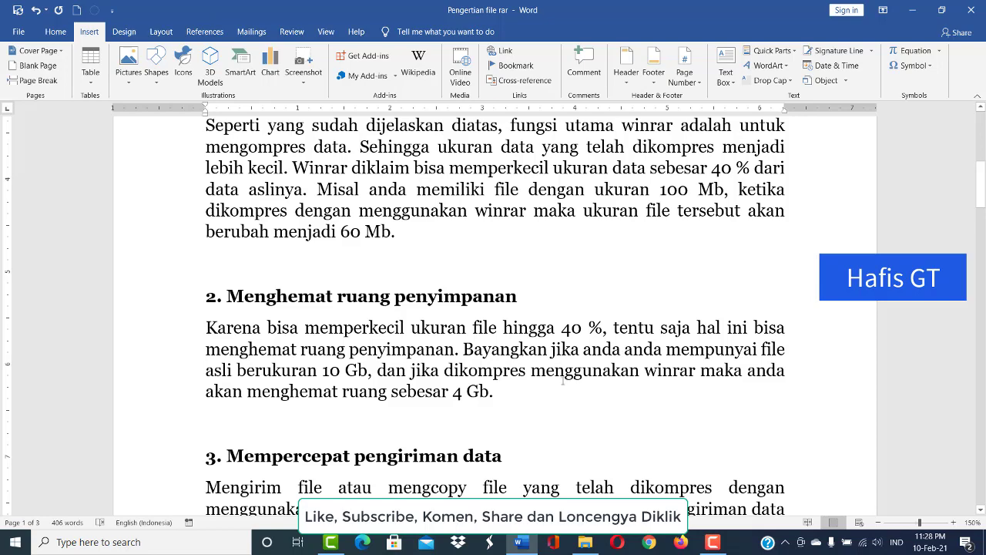
scroll(557, 377, "down", 4)
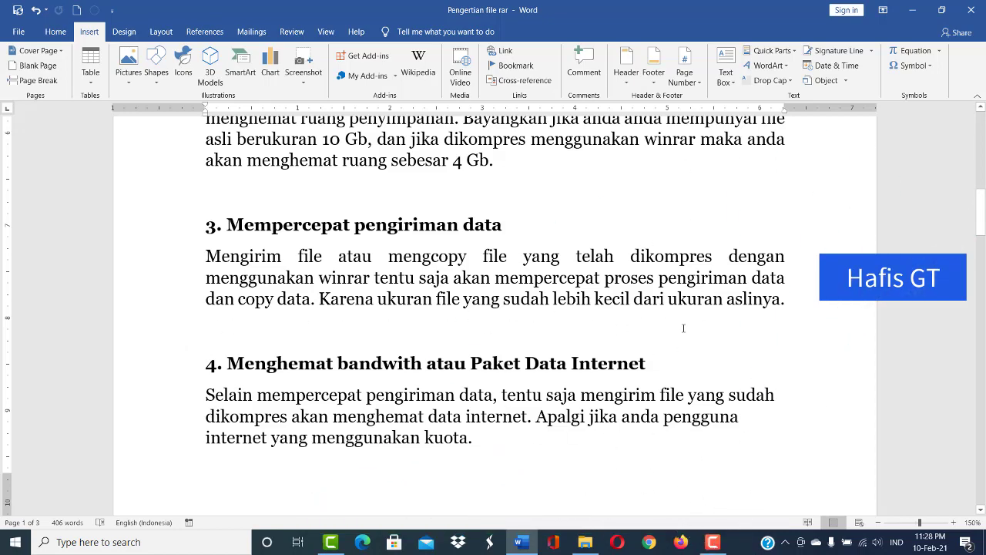
scroll(692, 327, "down", 3)
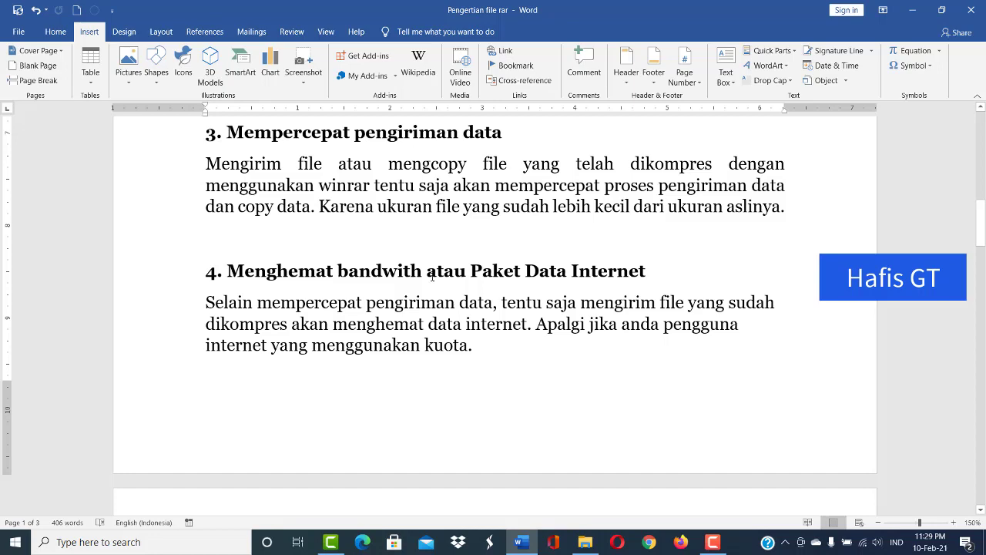
scroll(493, 308, "down", 5)
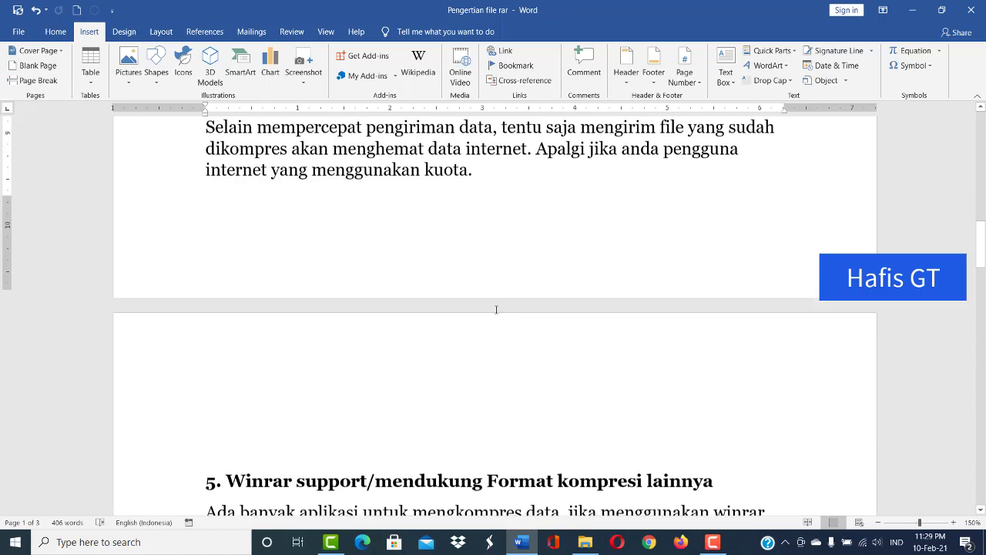
scroll(528, 286, "down", 2)
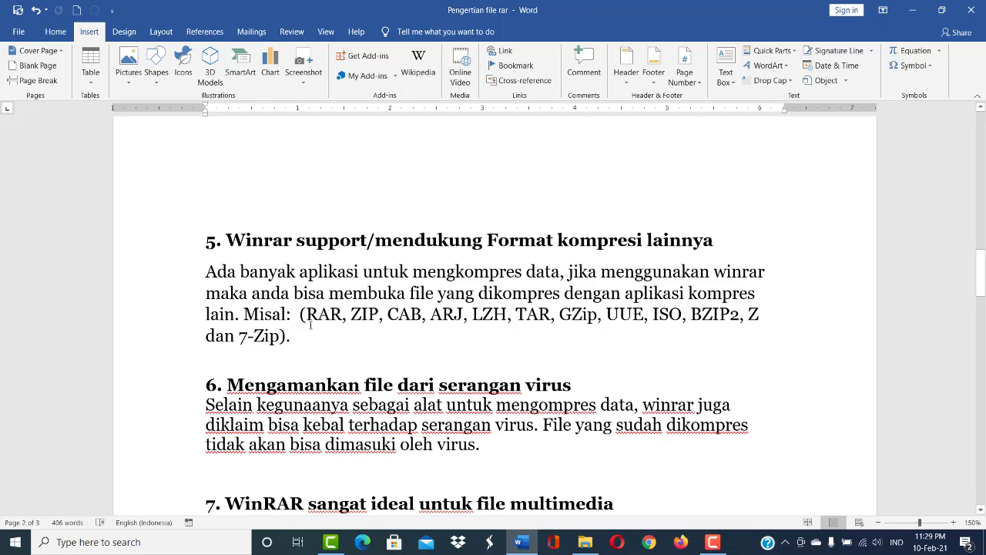
scroll(509, 246, "down", 1)
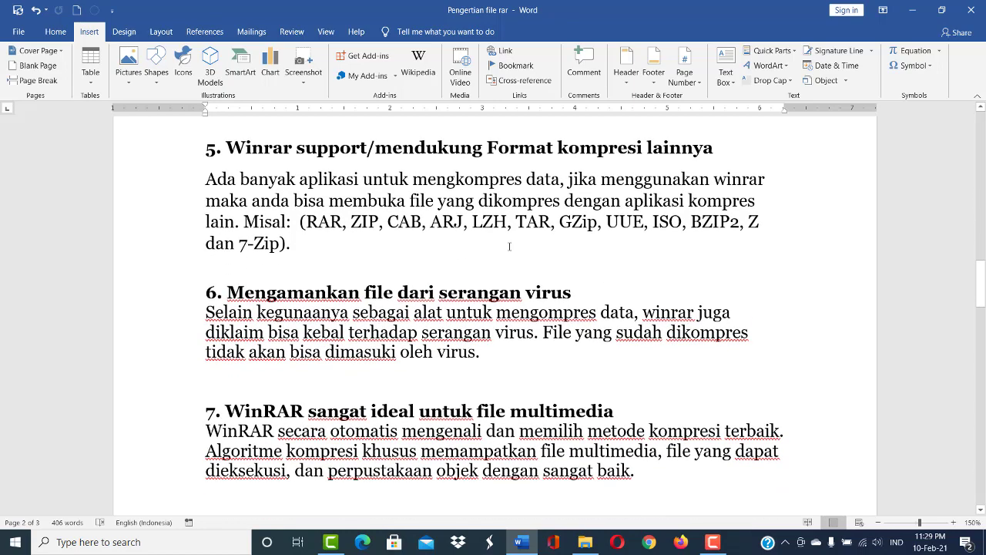
scroll(557, 232, "down", 1)
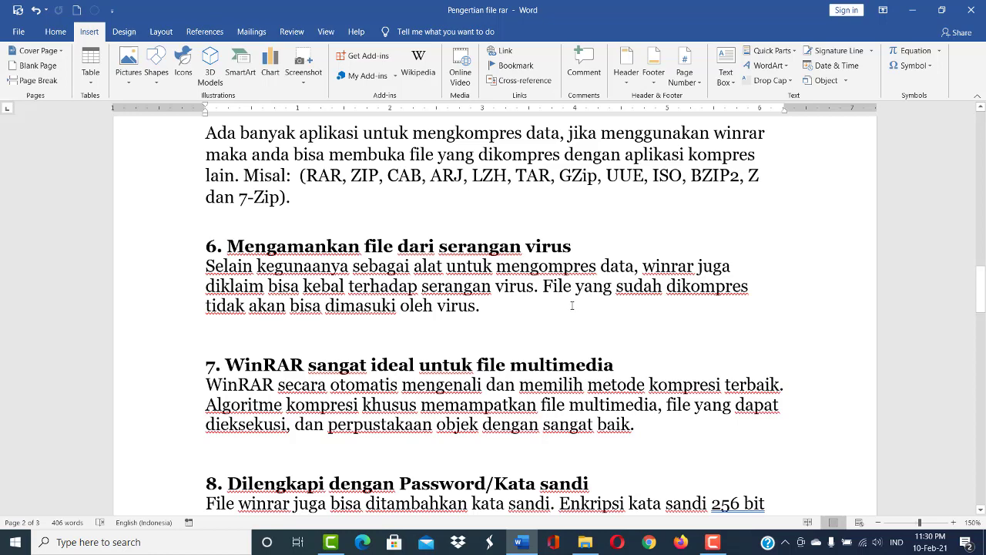
scroll(586, 302, "down", 2)
scroll(585, 302, "down", 1)
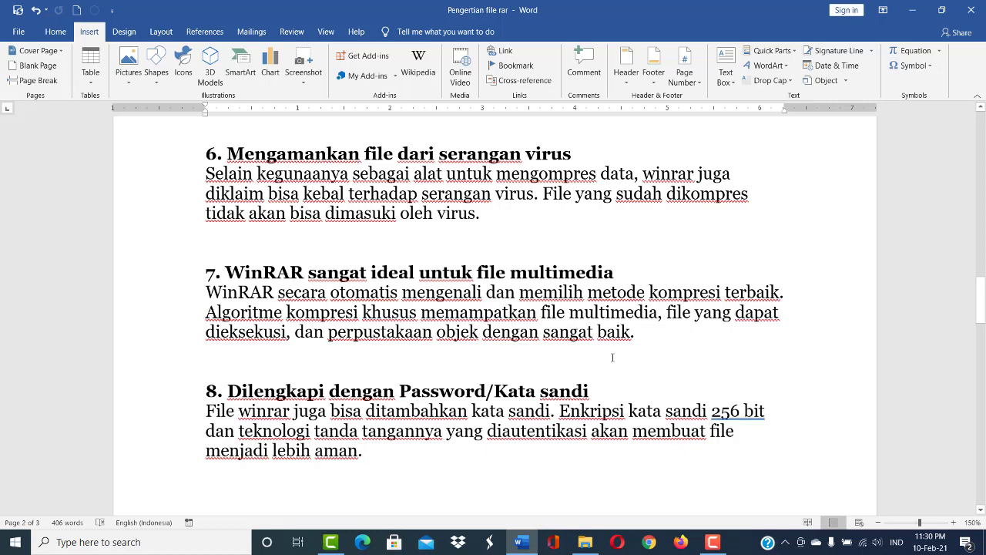
scroll(703, 346, "down", 3)
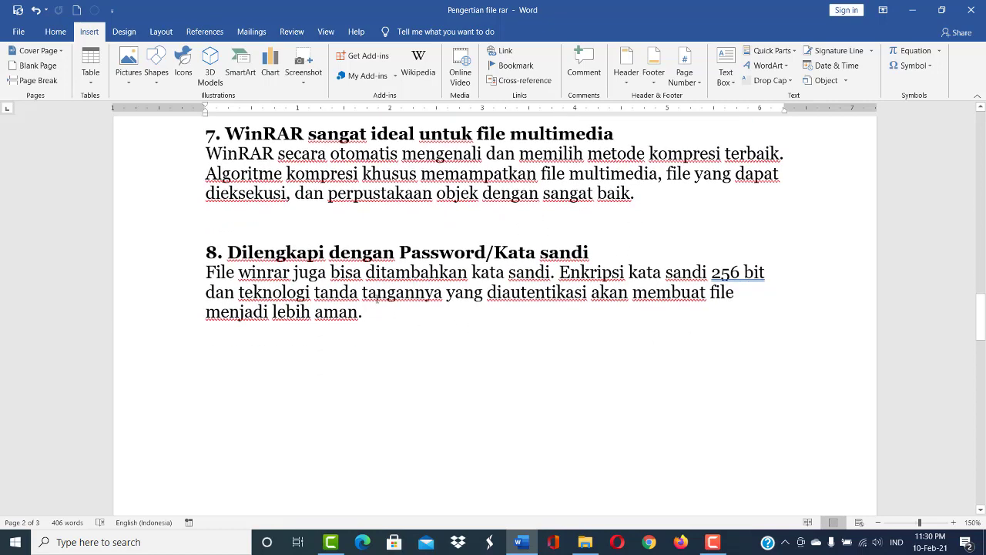
scroll(463, 303, "up", 1)
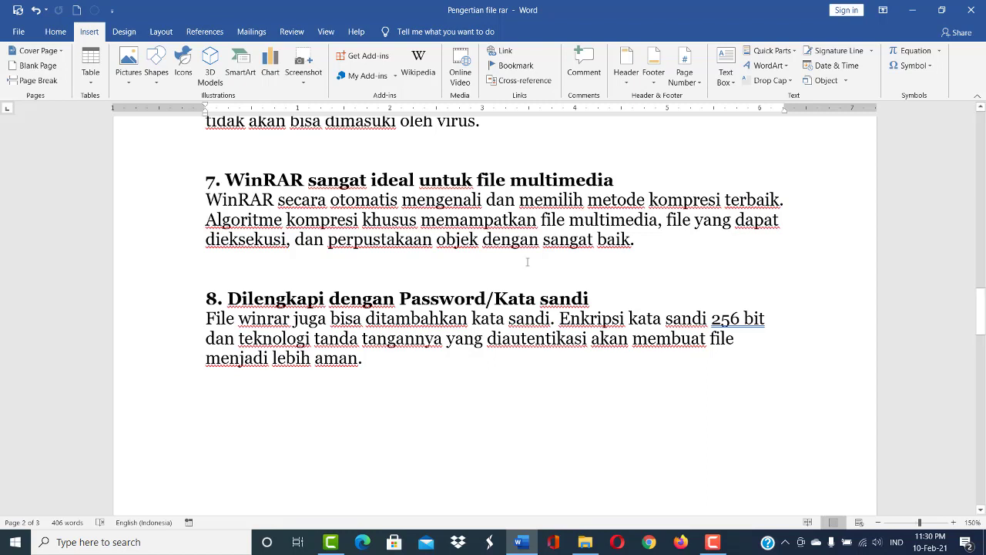
scroll(534, 257, "up", 10)
scroll(527, 263, "up", 10)
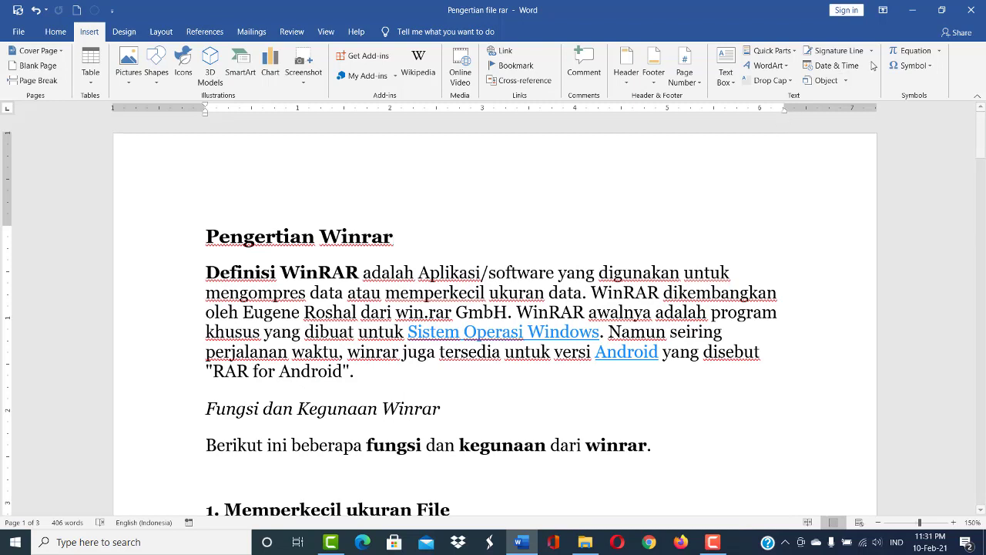
Switch to Google Chrome, search Google for "winrar", and open the win-rar.com download and support result
left_click(911, 13)
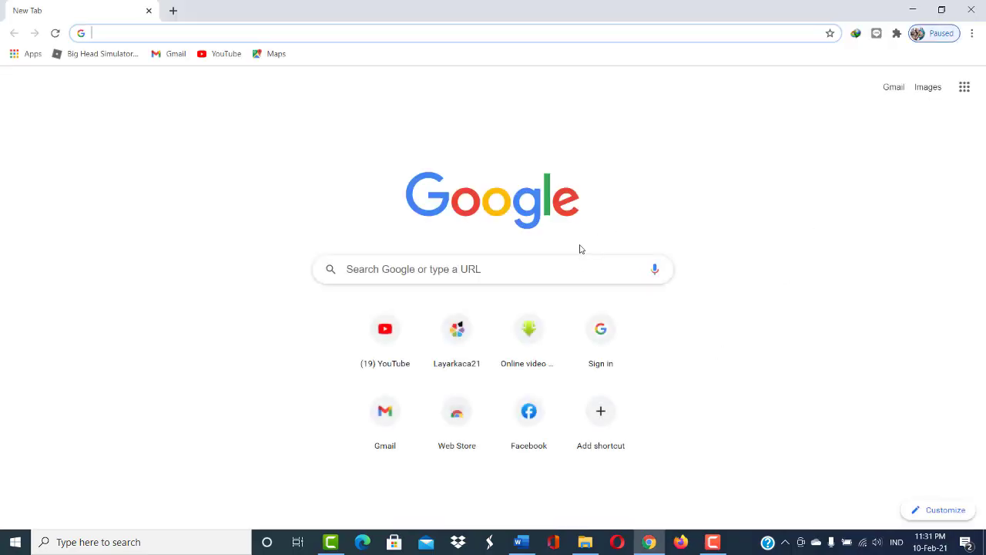
left_click(428, 279)
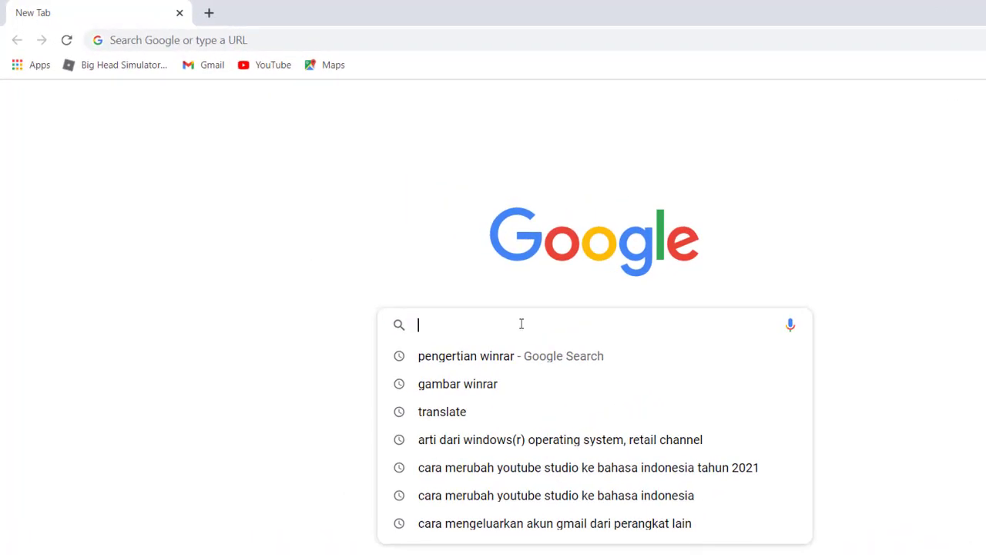
type("winrar")
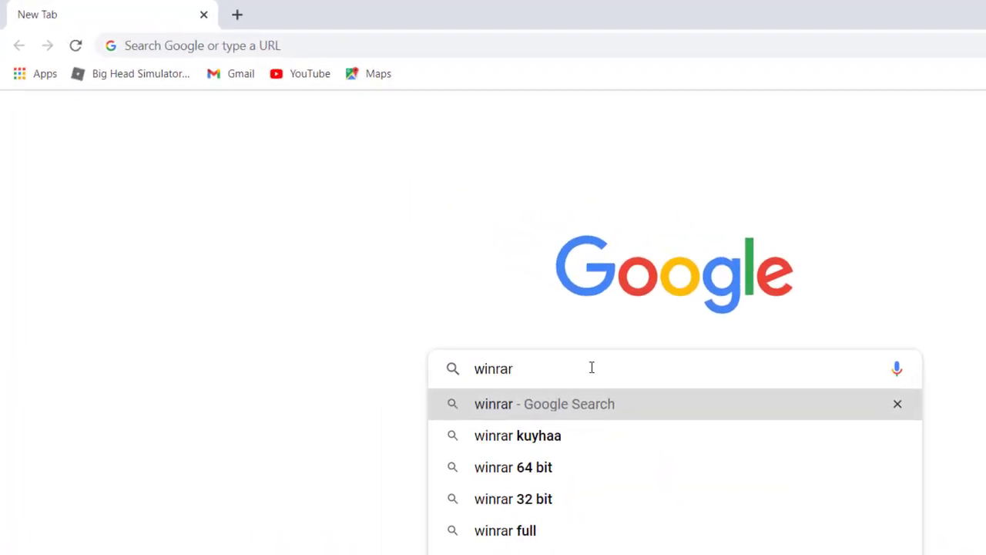
key("Return")
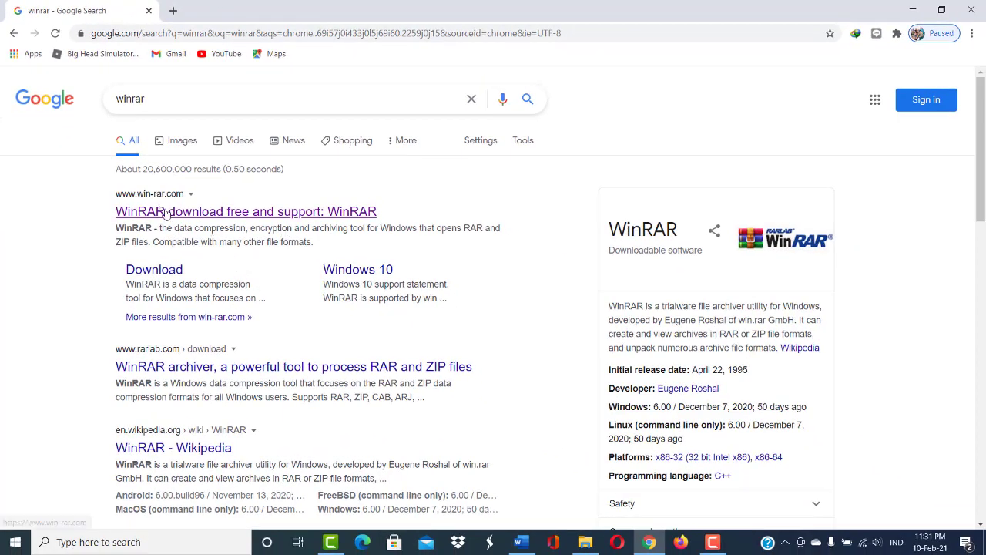
left_click(192, 219)
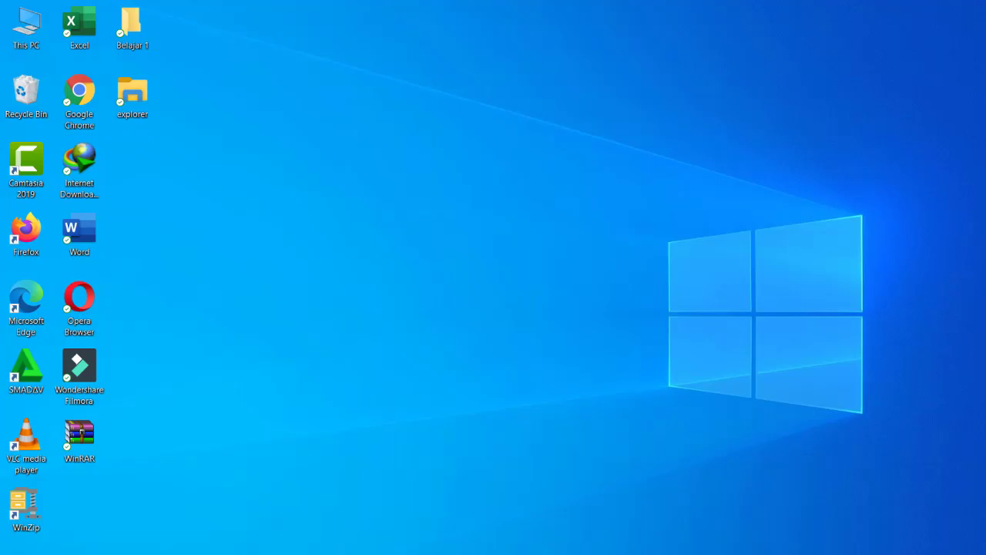
Switch to the "A coba latihan winrar" folder in File Explorer and widen the Name column
left_click(638, 516)
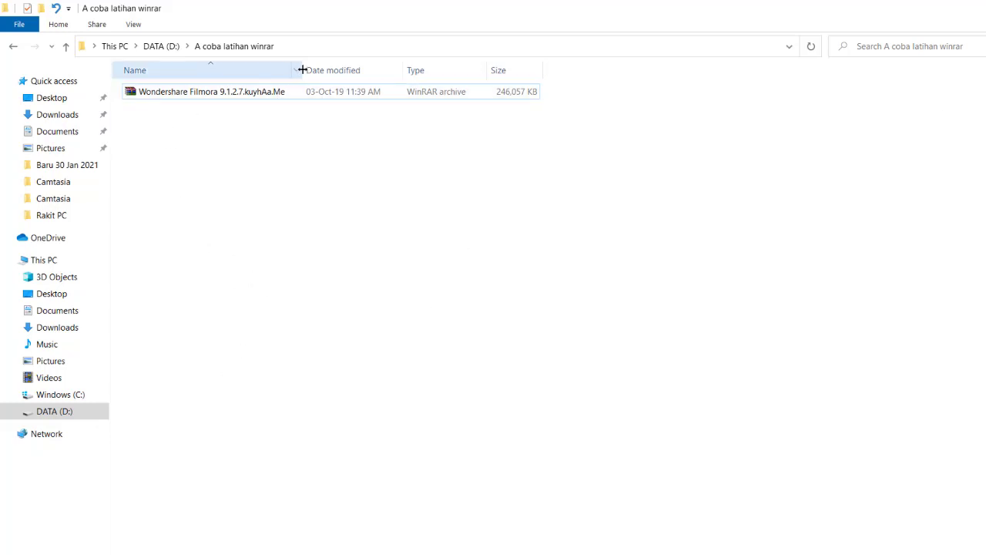
left_click_drag(303, 69, 447, 69)
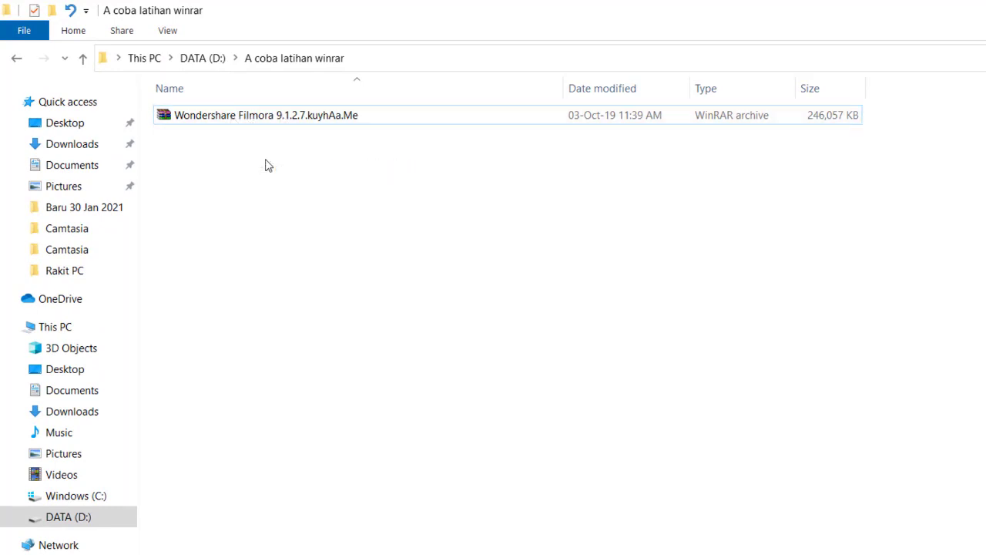
left_click(273, 120)
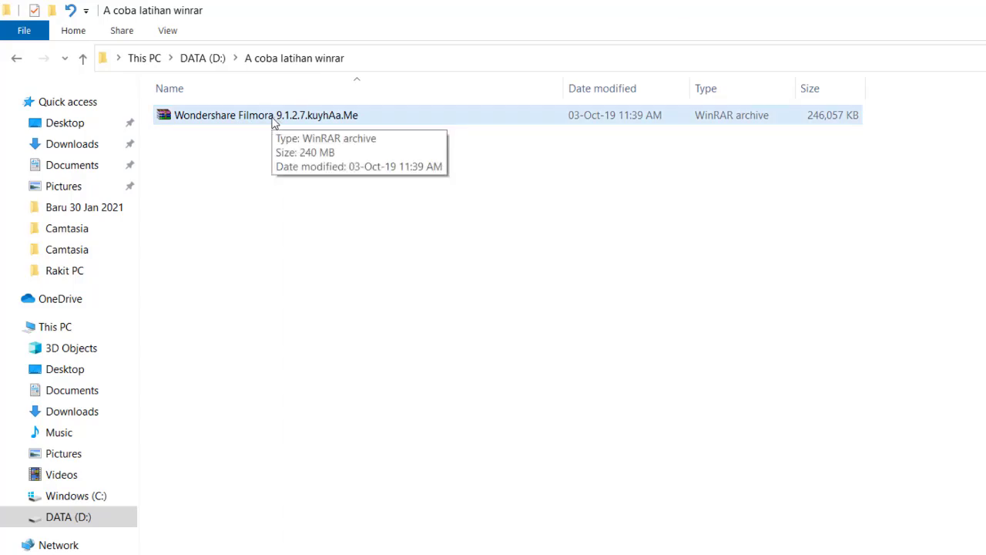
left_click(256, 169)
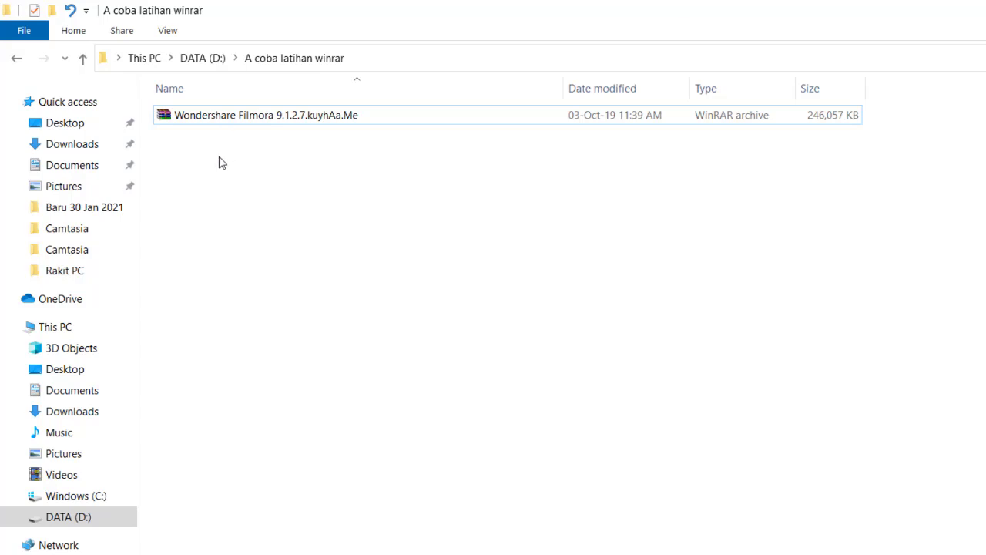
Open the Wondershare Filmora 9.1.2.7.kuyhAa.Me archive in WinRAR, examine the files in its inner folder, and close WinRAR
double_click(181, 117)
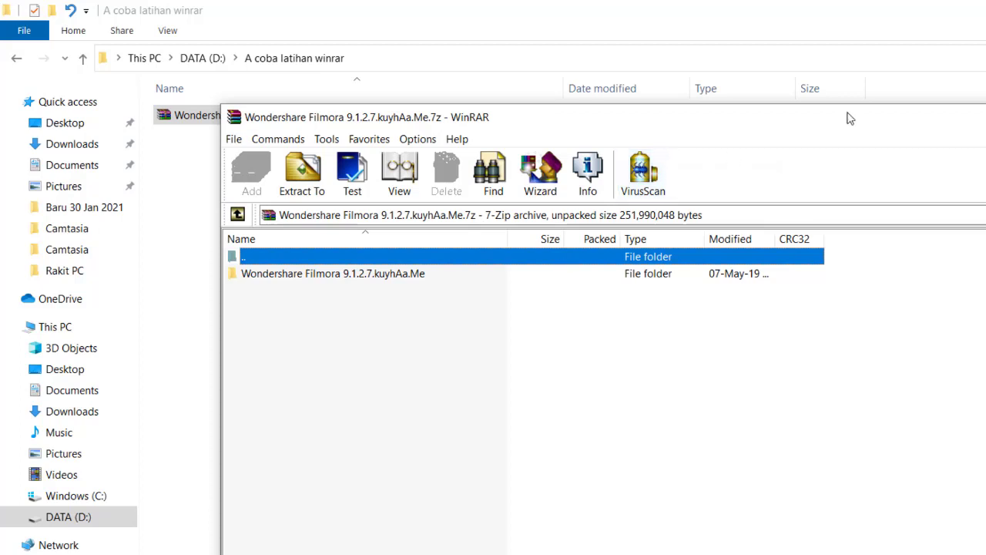
key("alt+F4")
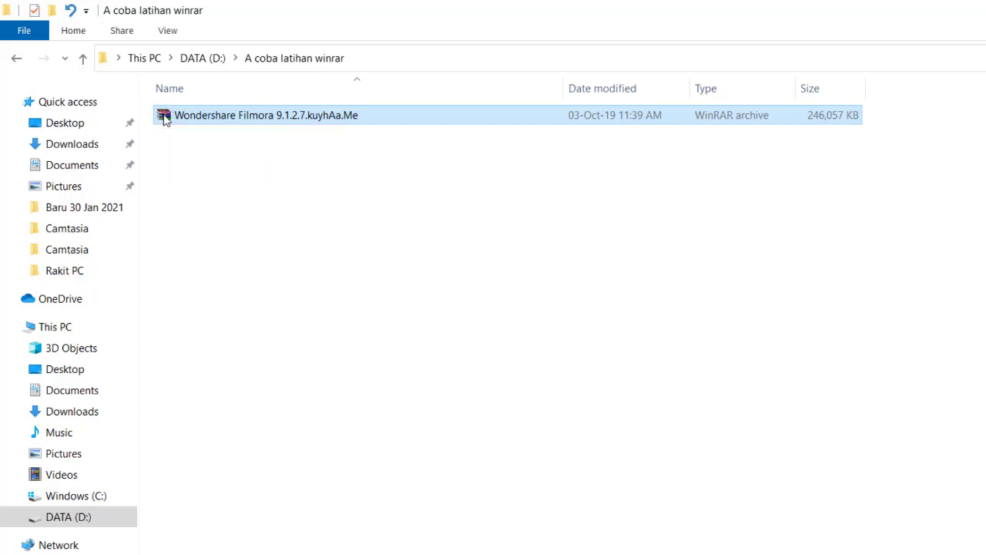
double_click(164, 120)
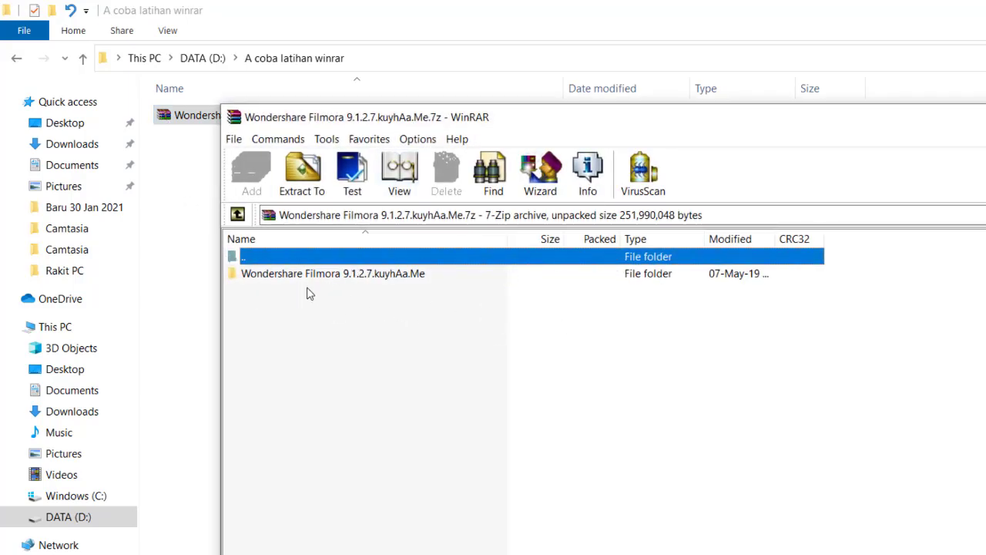
left_click(317, 281)
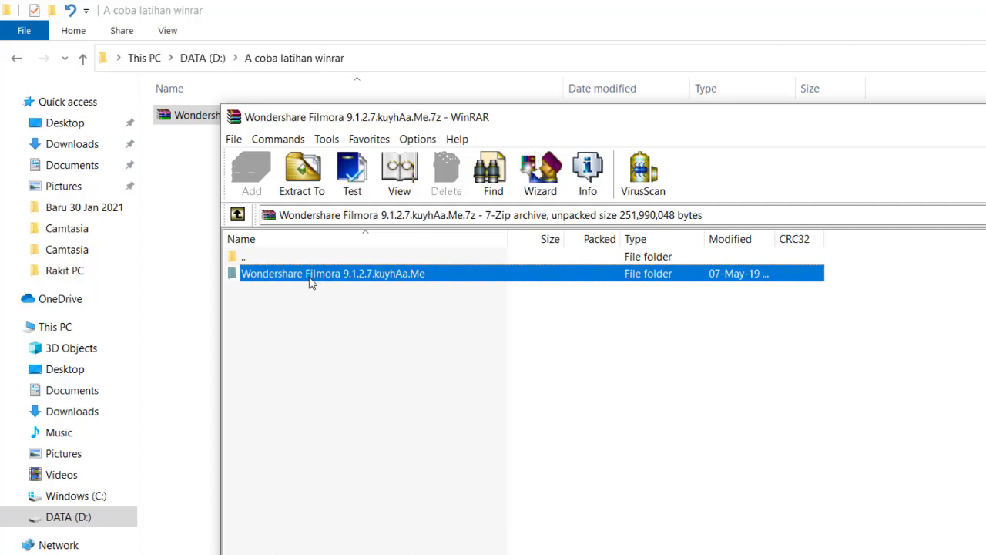
double_click(311, 281)
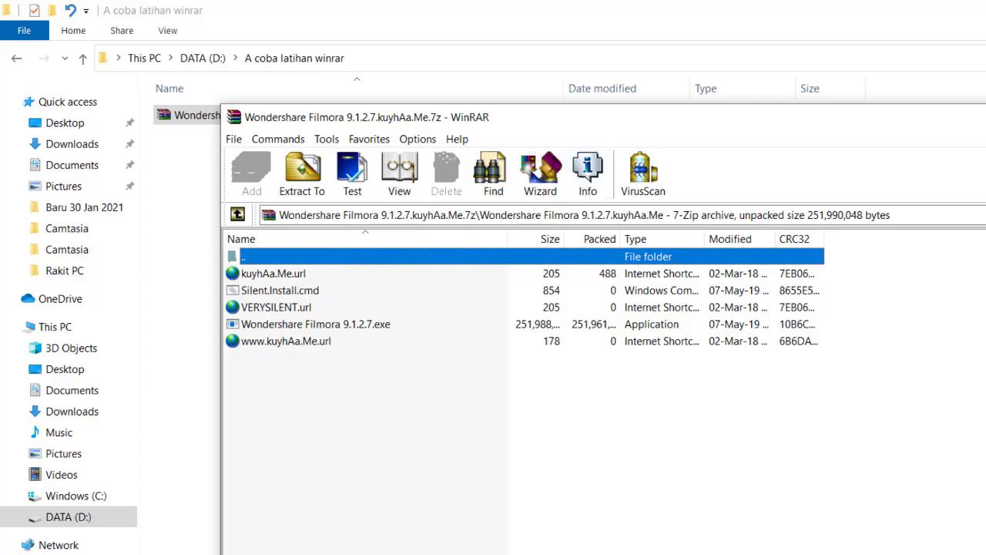
key("alt+F4")
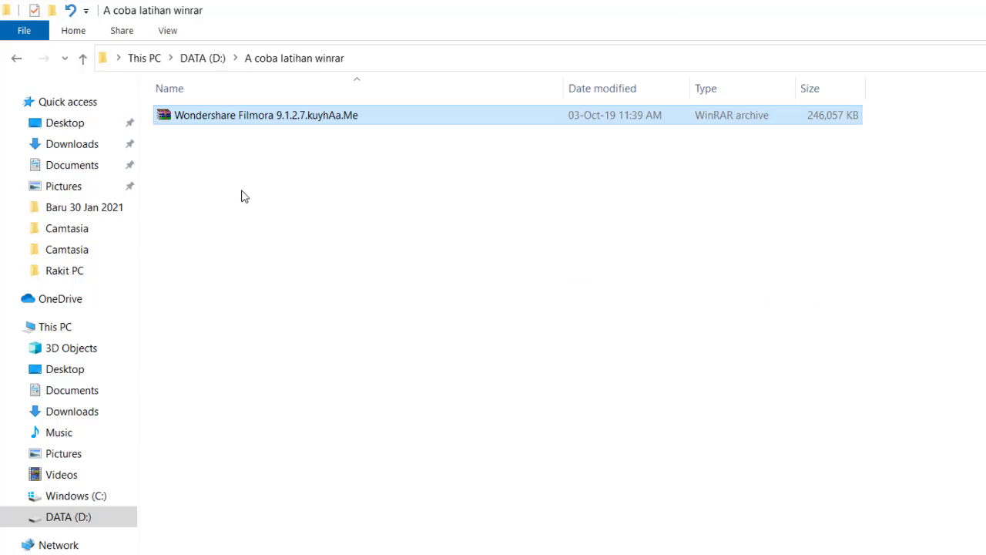
Review the archive's destination path and options under Extract files, and close the dialog without extracting
left_click(168, 117)
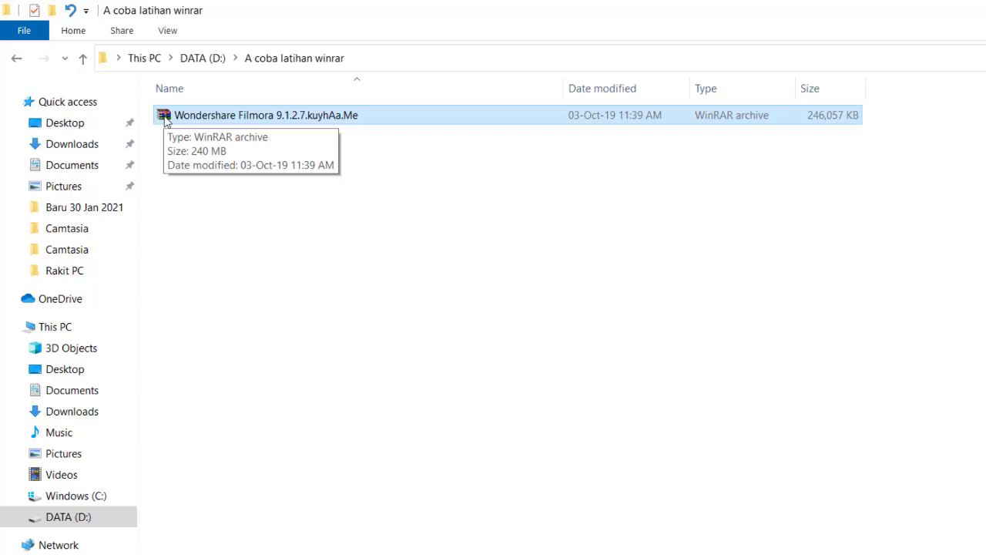
right_click(166, 121)
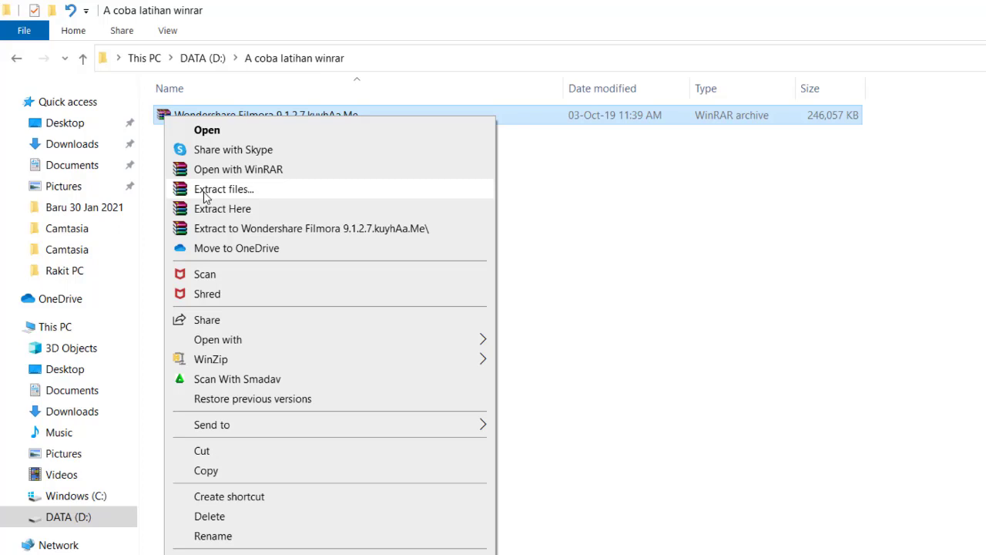
left_click(205, 198)
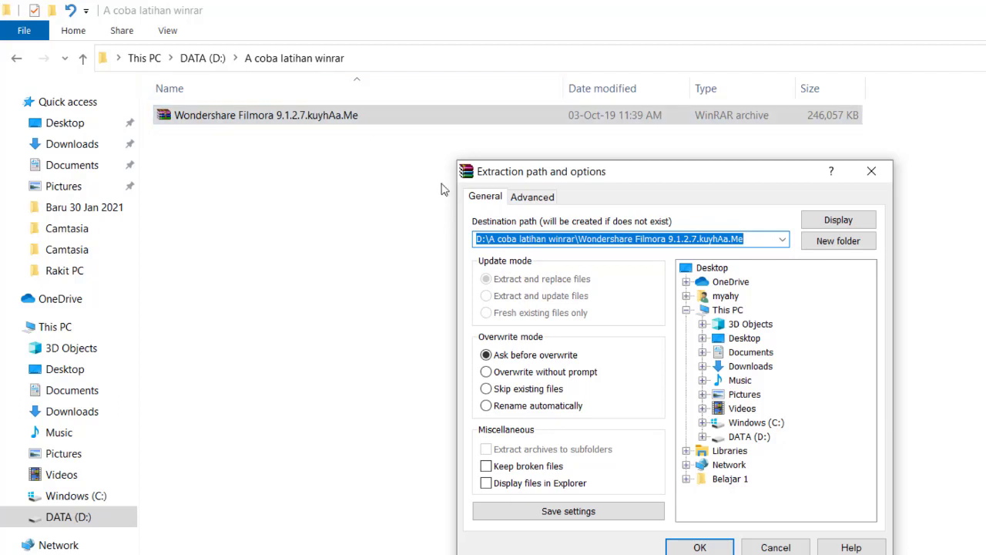
left_click(754, 239)
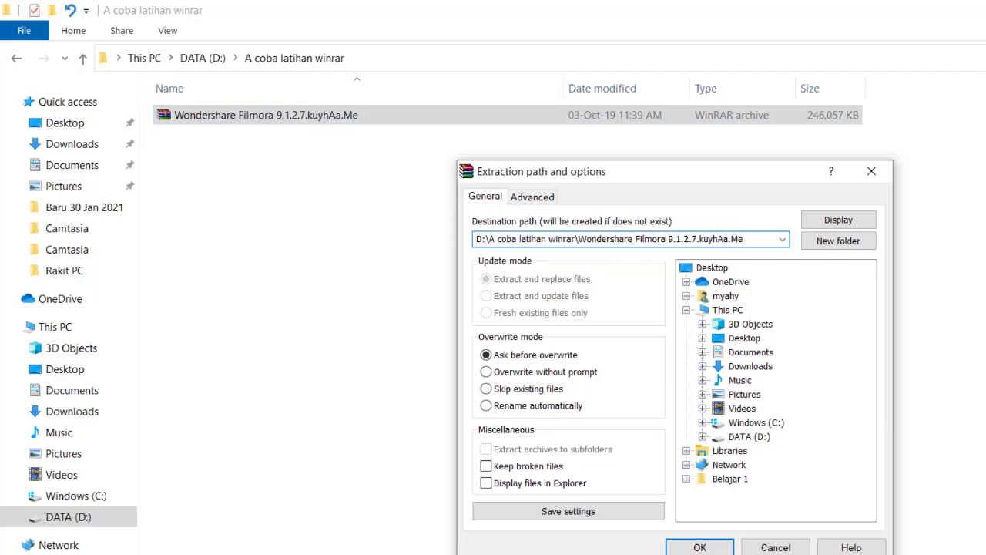
left_click(878, 173)
Extract the Wondershare Filmora 9.1.2.7.kuyhAa.Me archive directly into the current folder and open the extracted folder
right_click(162, 117)
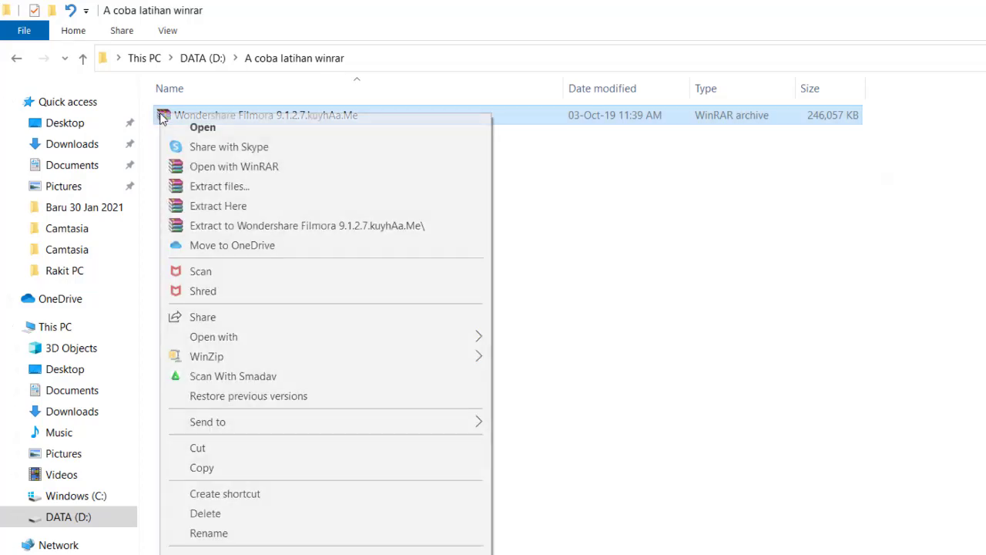
left_click(231, 206)
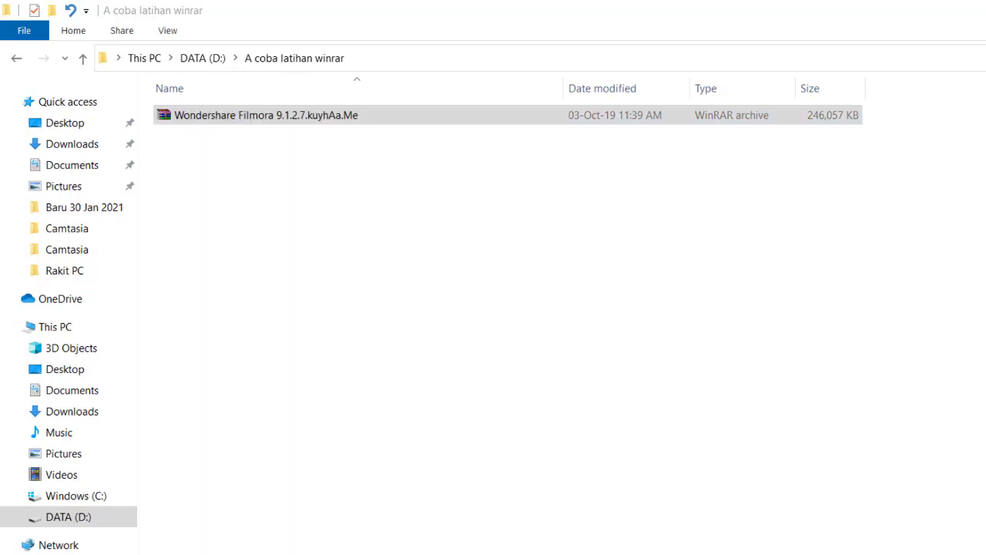
right_click(163, 117)
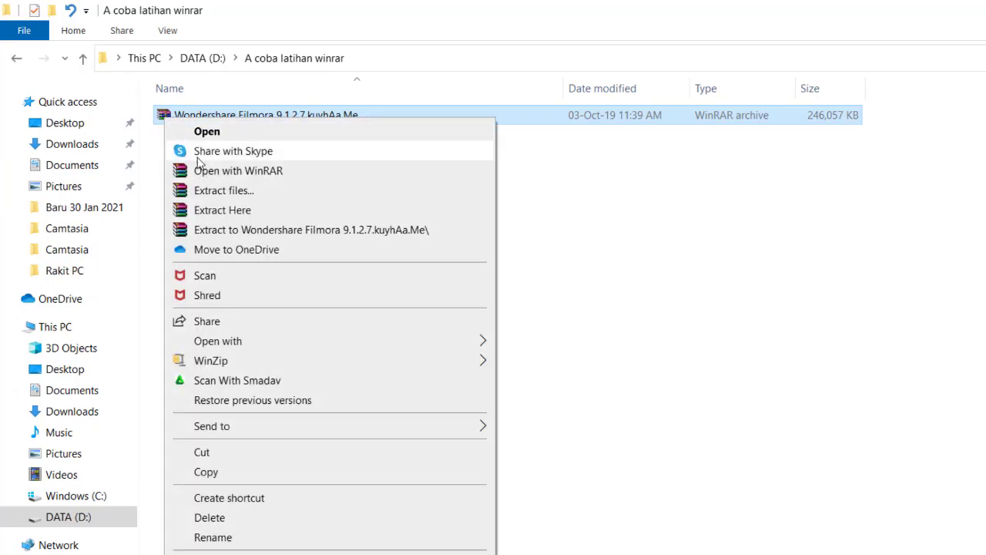
left_click(227, 214)
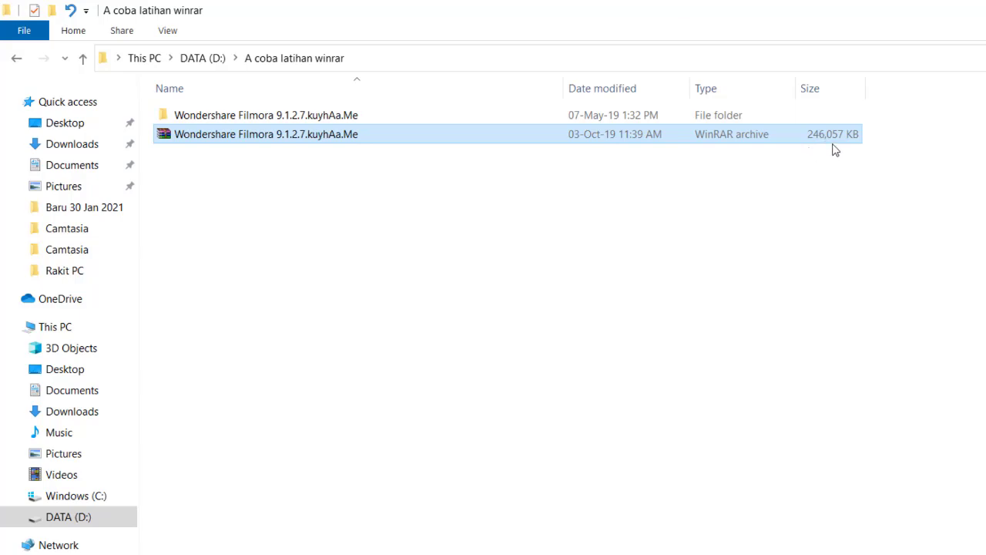
double_click(206, 117)
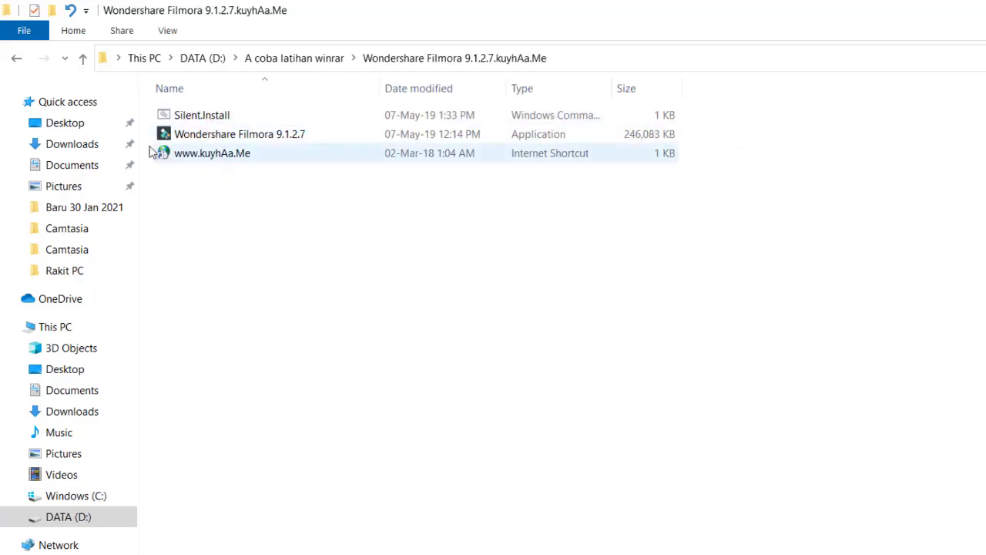
Return to the "A coba latihan winrar" folder and compare the details of the extracted folder with those of the WinRAR archive
left_click(83, 58)
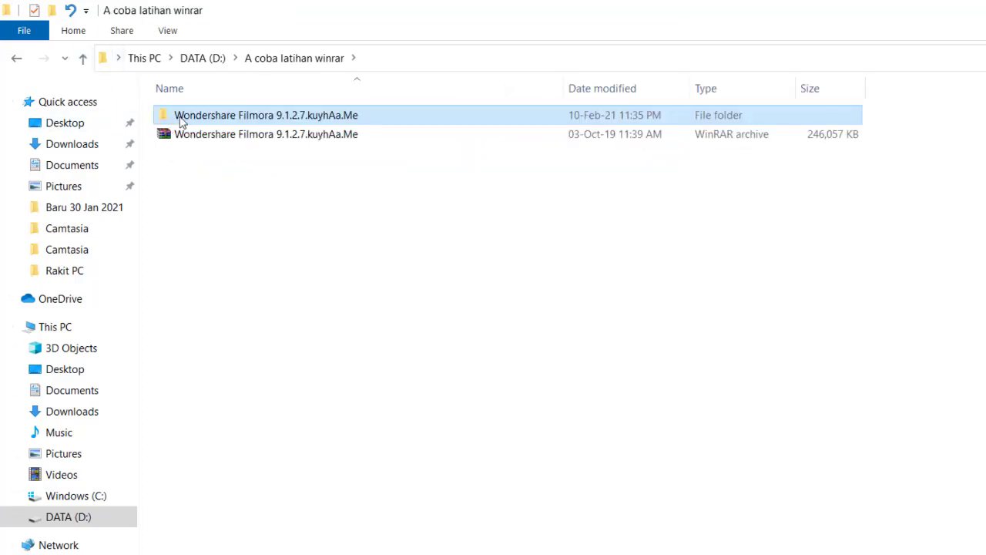
mouse_move(164, 122)
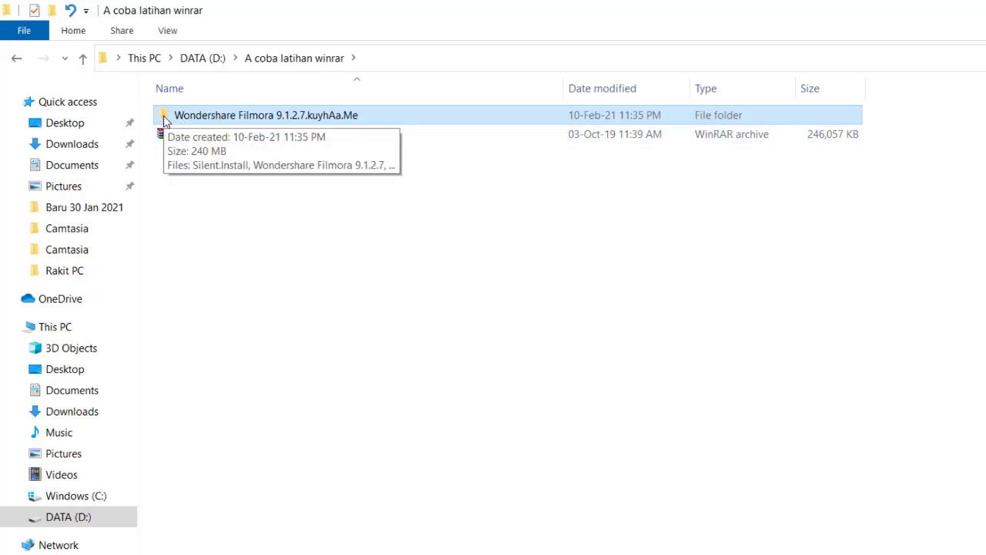
mouse_move(214, 141)
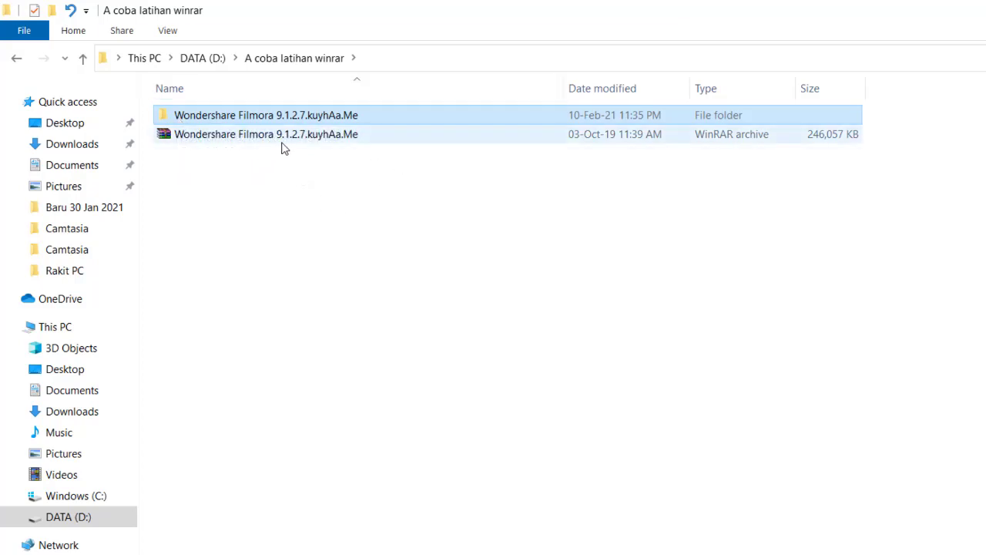
mouse_move(282, 148)
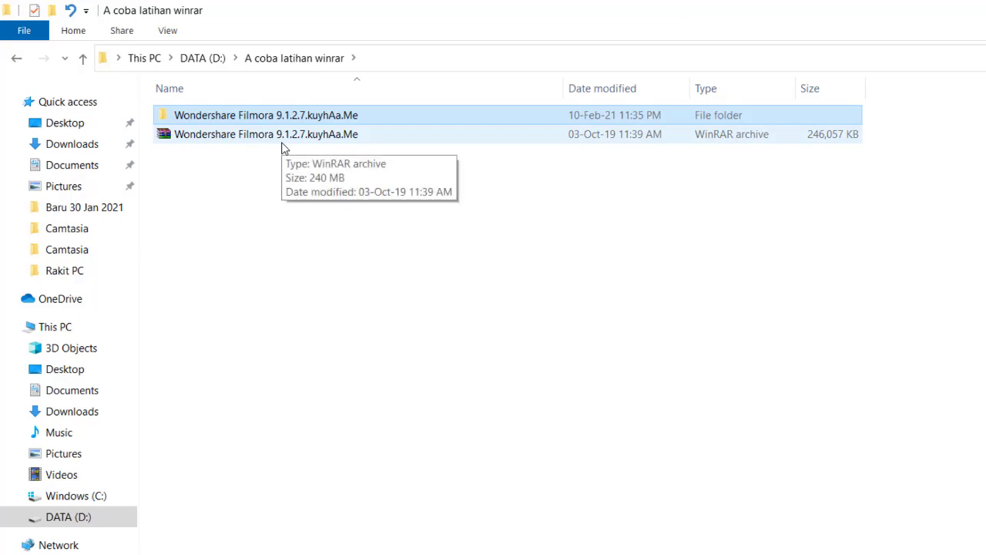
Review the files inside the extracted Wondershare Filmora 9.1.2.7.kuyhAa.Me folder, and go back to its parent folder with nothing selected
double_click(164, 121)
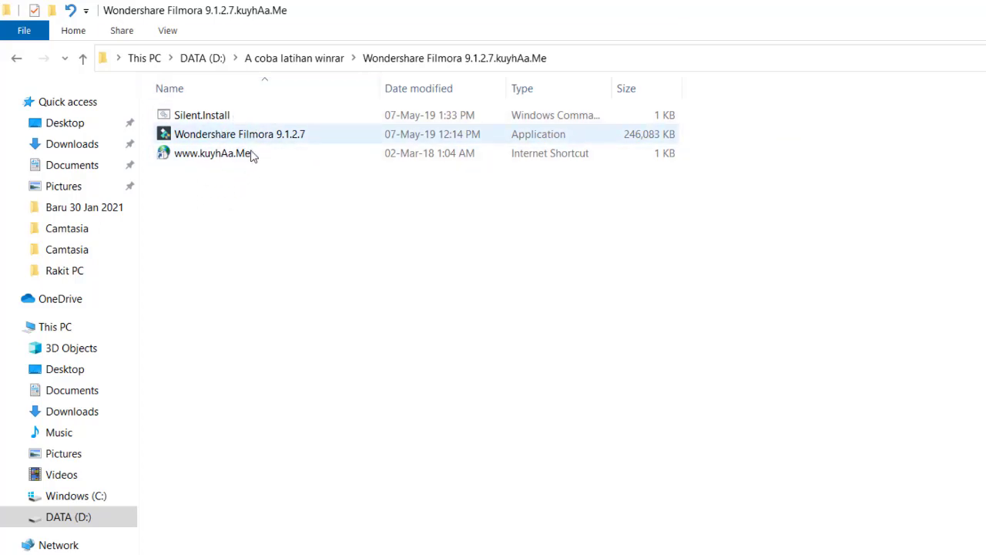
left_click(83, 62)
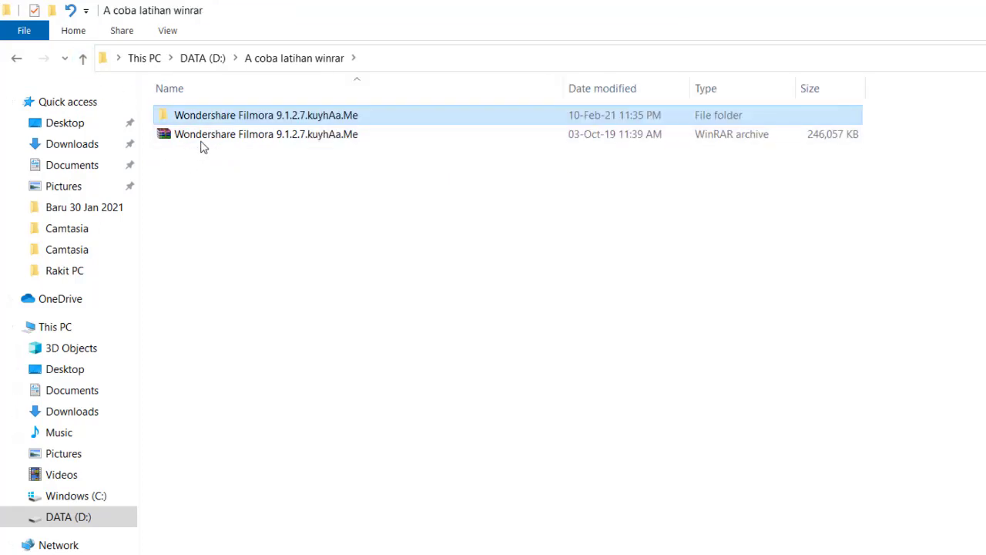
left_click(194, 177)
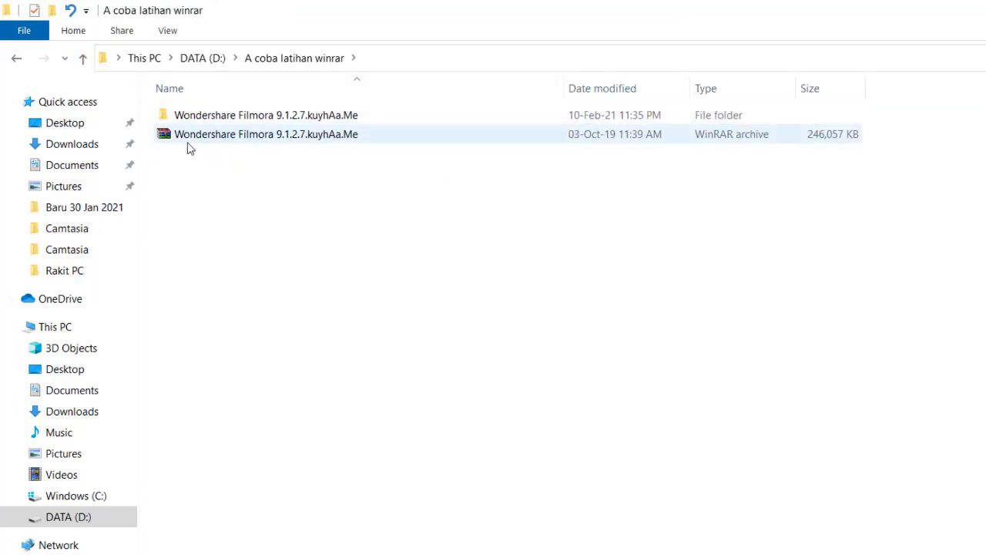